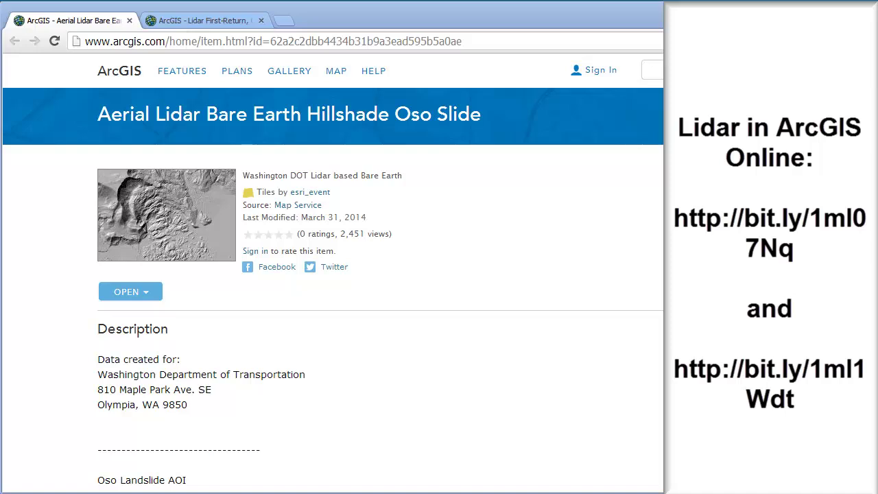
Open the Oso Slide bare earth hillshade in a new map, check its legend (High 254, Low 0), then hide it
left_click(150, 300)
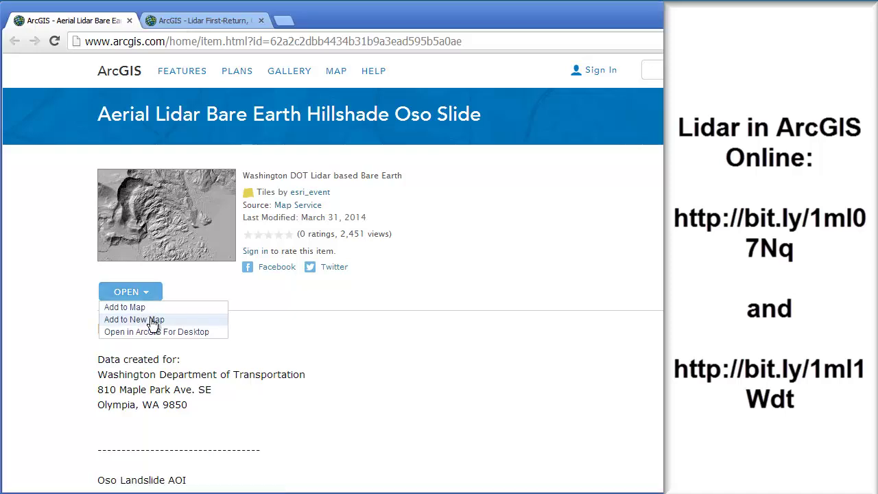
left_click(151, 319)
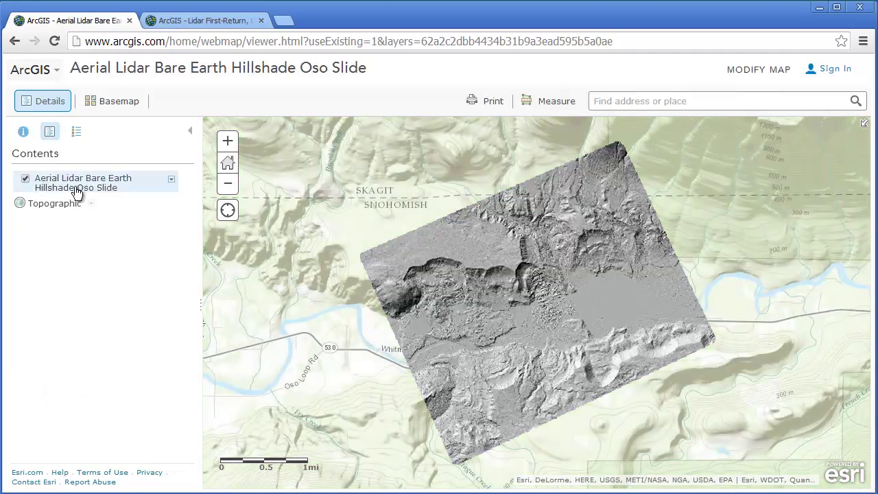
left_click(76, 188)
left_click(133, 204)
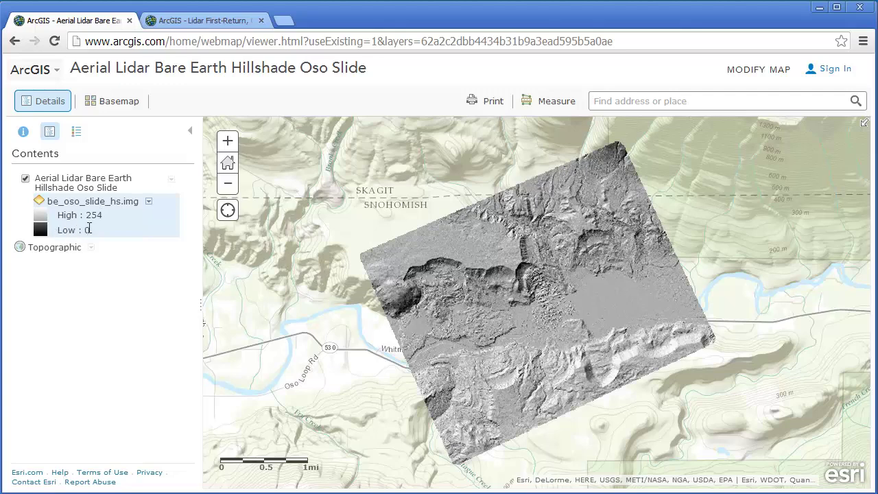
left_click(25, 179)
Pan and zoom the map along the river valley near Steelhead Dr
left_click_drag(465, 307, 440, 259)
scroll(441, 259, "up", 2)
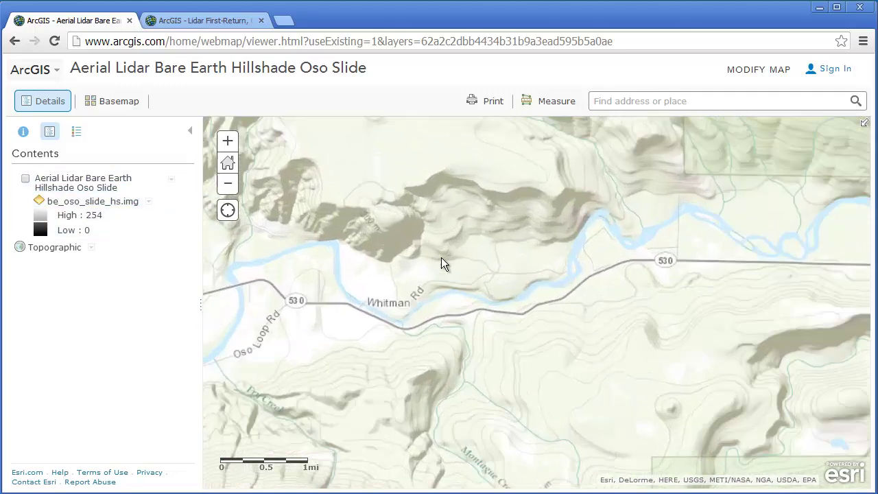
scroll(540, 332, "down", 1)
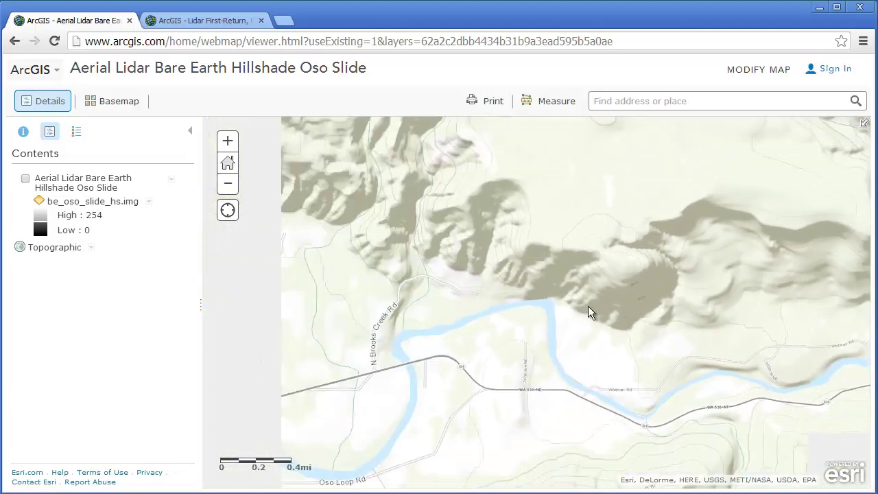
left_click_drag(609, 313, 601, 352)
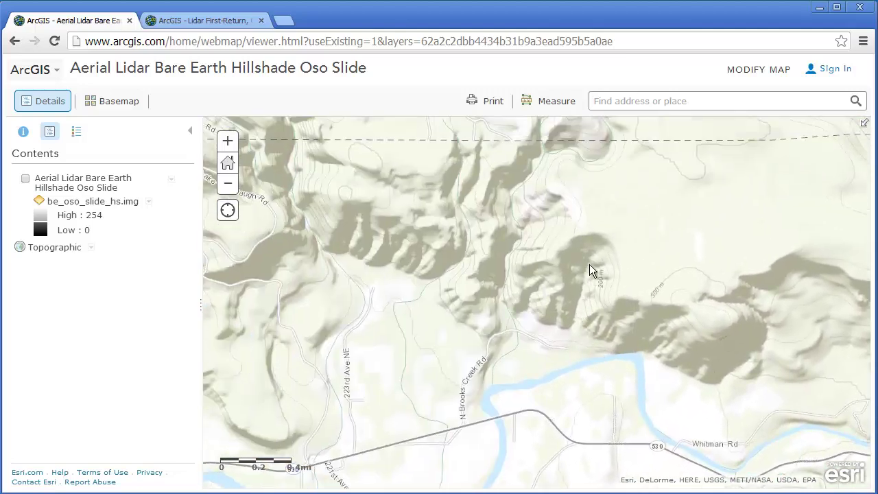
left_click_drag(597, 286, 427, 262)
left_click_drag(569, 308, 414, 302)
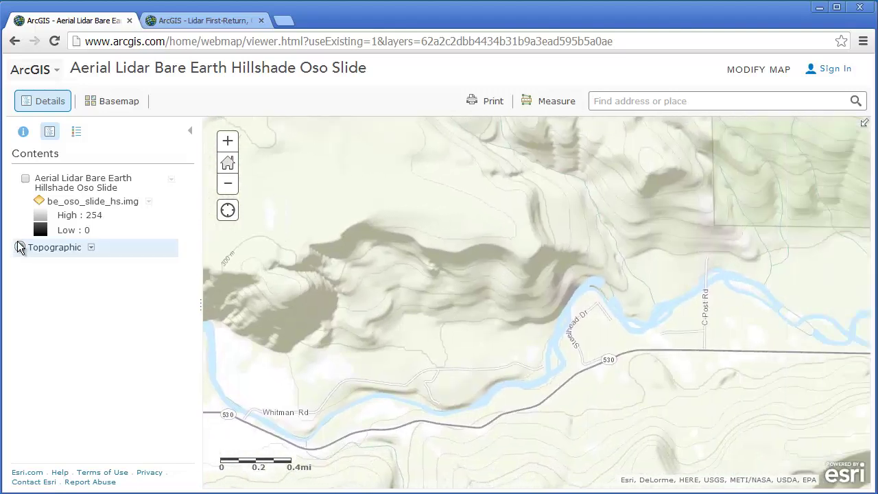
Toggle the hillshade on and off repeatedly to compare it with the Topographic basemap
left_click(25, 177)
left_click_drag(324, 328, 335, 280)
scroll(336, 286, "down", 1)
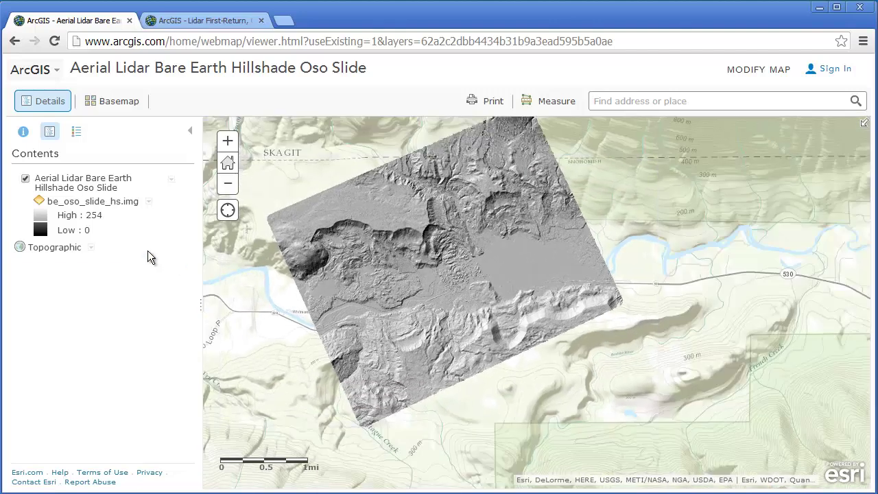
left_click(25, 178)
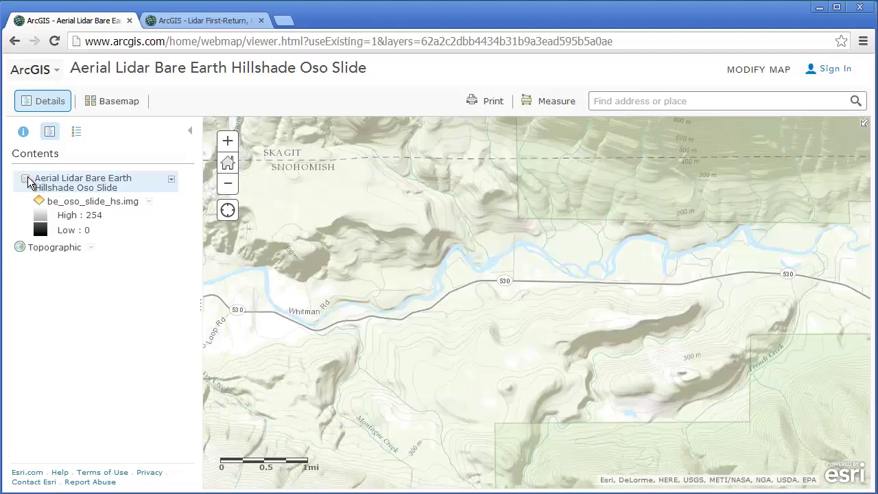
left_click(25, 179)
left_click(25, 178)
left_click(25, 179)
left_click(25, 178)
left_click(25, 178)
left_click(25, 178)
left_click(26, 178)
left_click(26, 179)
left_click(25, 178)
left_click(25, 179)
left_click(26, 178)
left_click(26, 179)
left_click(25, 178)
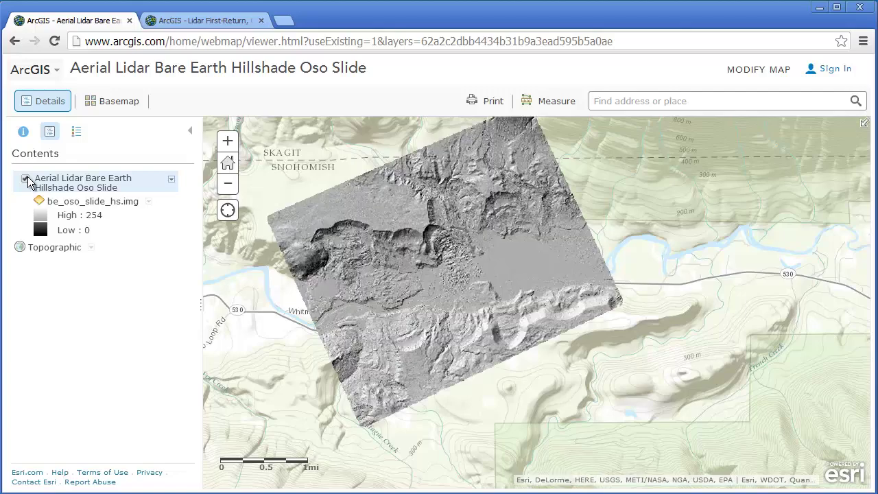
Zoom in closer and leave the hillshade switched off, showing only the topographic basemap
scroll(429, 233, "up", 1)
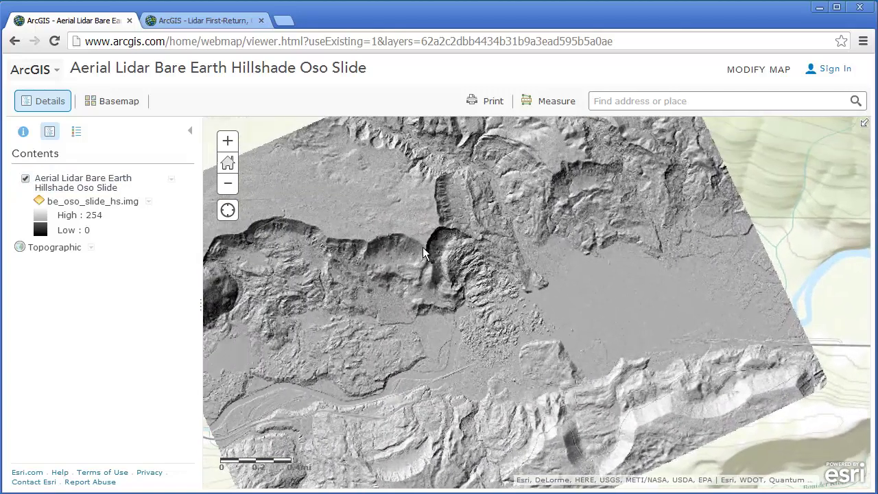
left_click(27, 179)
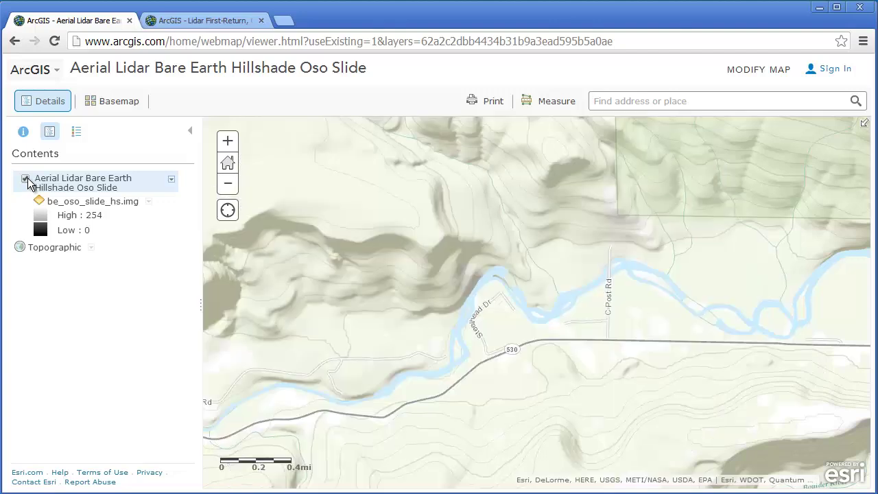
left_click(25, 179)
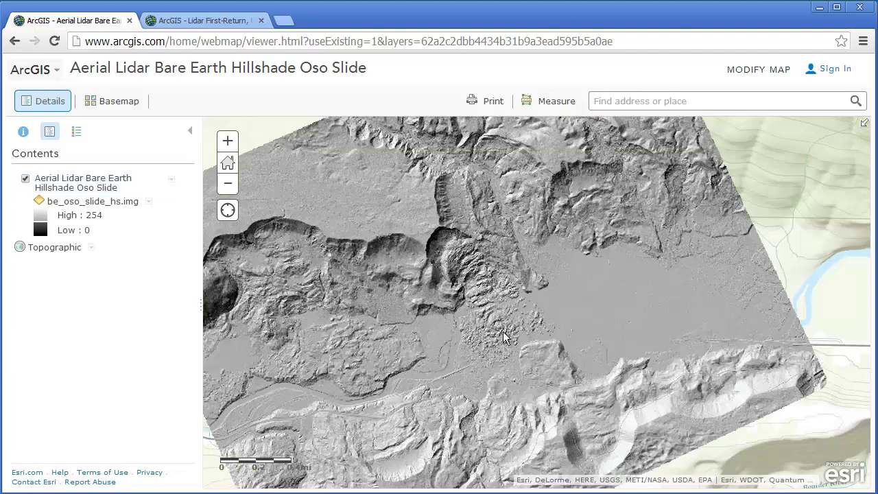
left_click(25, 179)
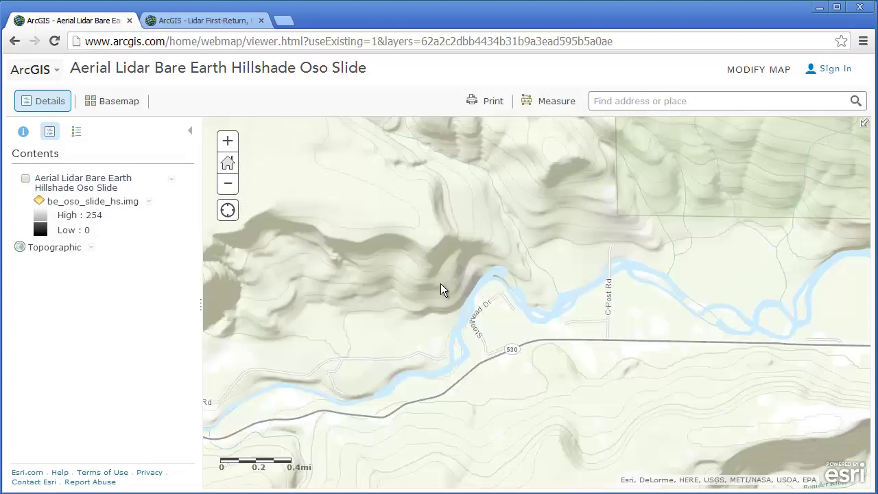
scroll(440, 284, "up", 1)
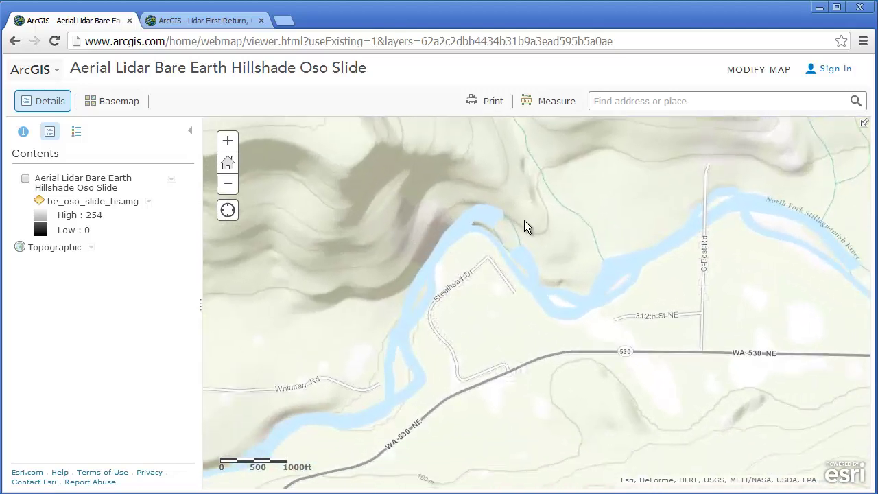
Turn the hillshade back on, centre the slide scarp, and move to the Lidar First-Return item tab
left_click(25, 178)
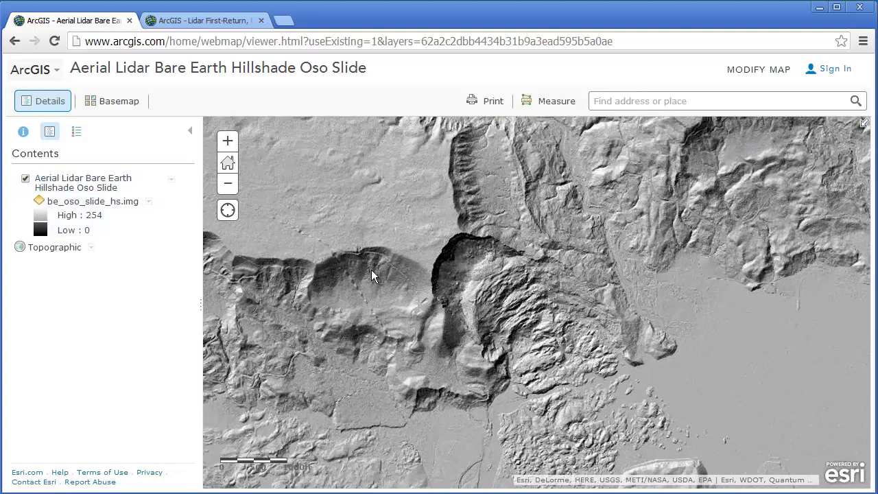
left_click_drag(371, 269, 411, 226)
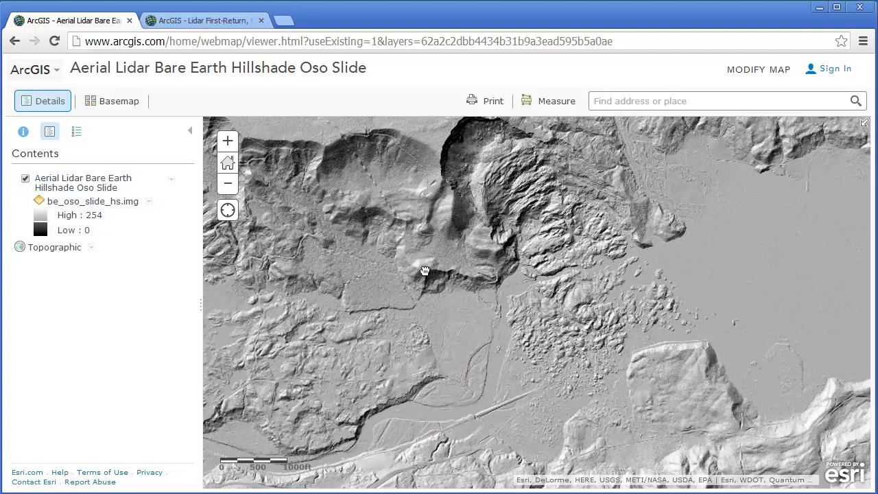
left_click_drag(424, 271, 388, 310)
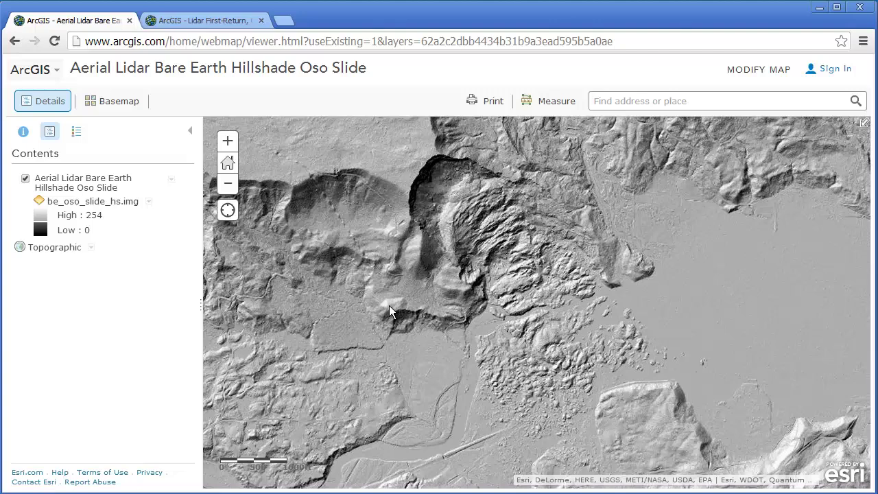
left_click(199, 21)
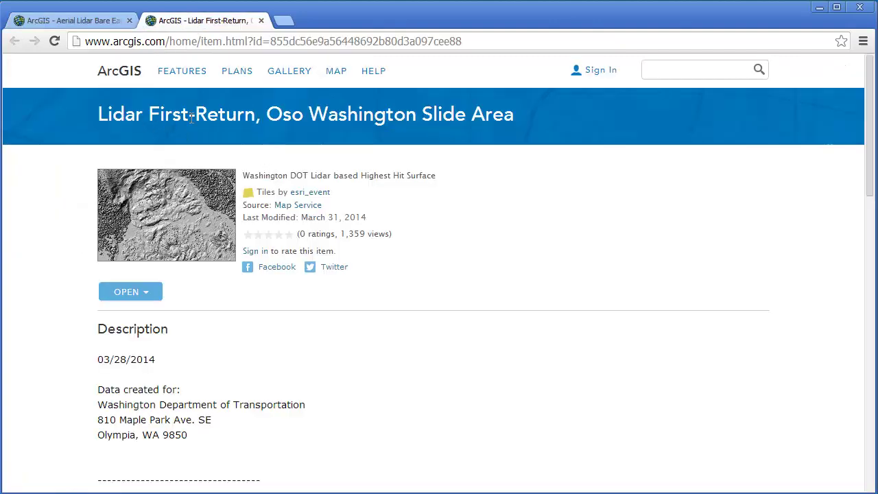
Open the Lidar First-Return, Oso Washington Slide Area layer in a new map and centre the slide
left_click(153, 295)
left_click(144, 320)
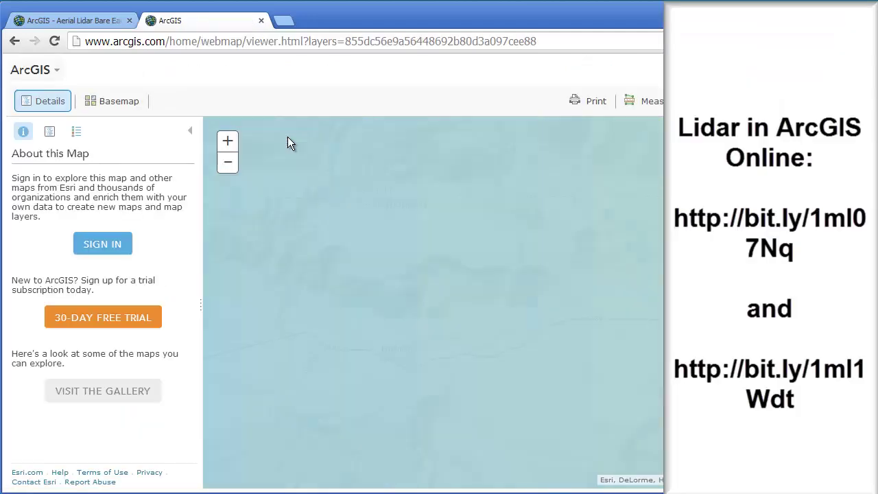
scroll(457, 262, "up", 2)
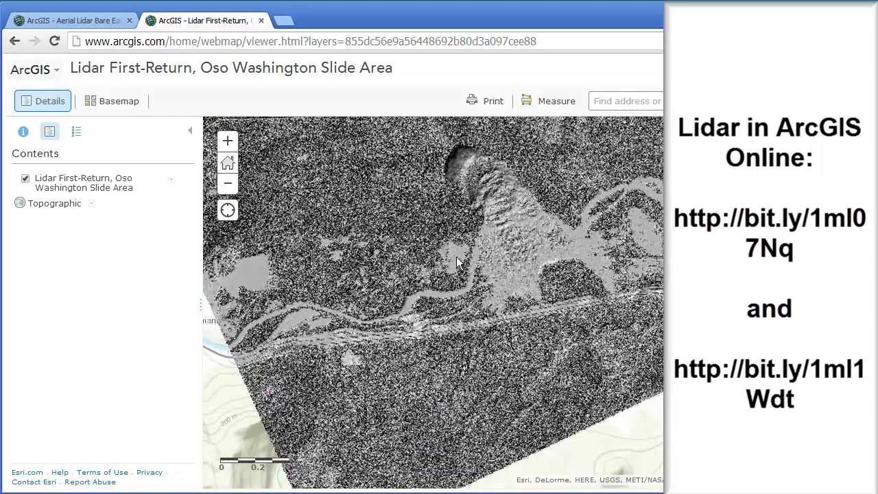
left_click_drag(458, 262, 392, 294)
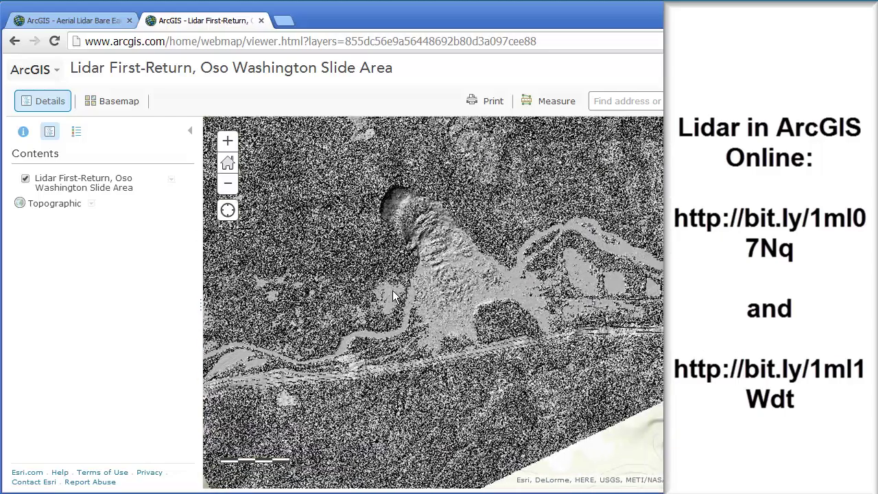
scroll(377, 269, "up", 1)
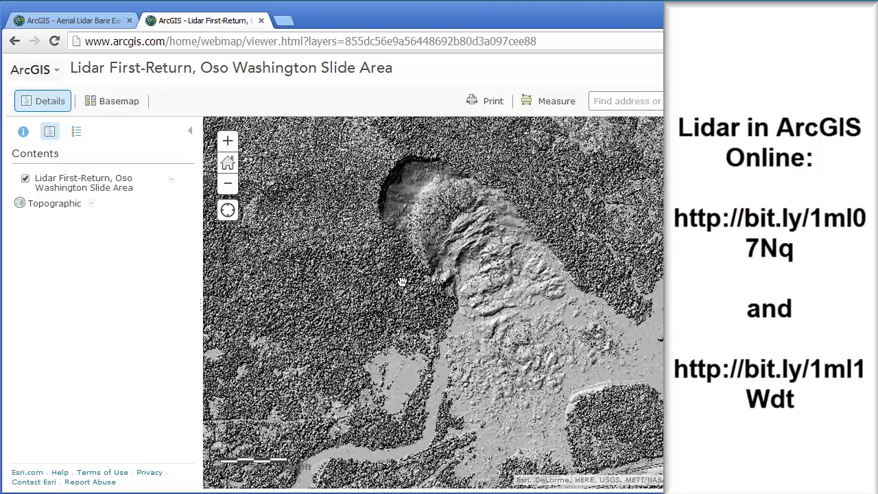
left_click_drag(462, 177, 430, 206)
Return to the first-return lidar map and zoom in close on the slide scarp, debris and valley
left_click(41, 21)
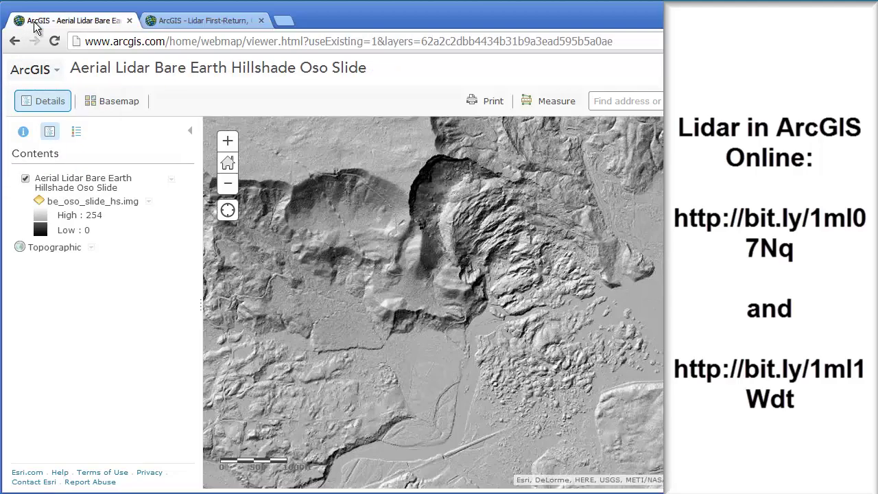
left_click(218, 27)
left_click_drag(419, 291, 476, 243)
scroll(457, 247, "up", 1)
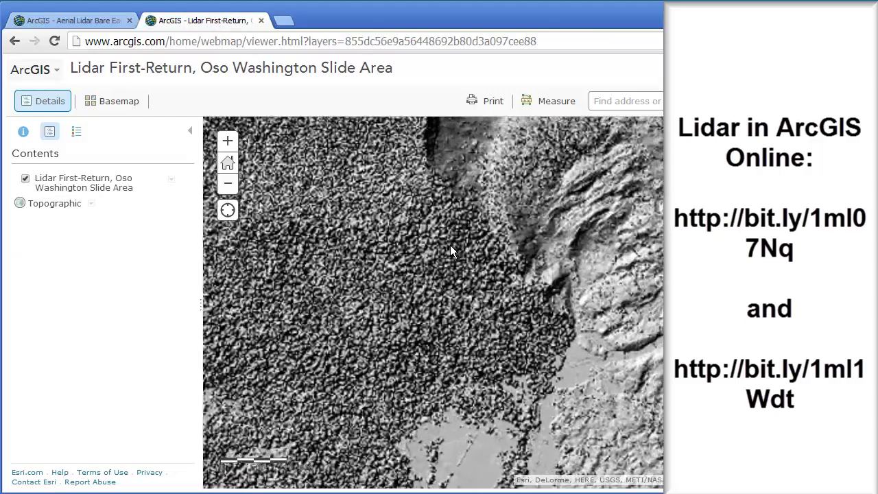
scroll(436, 301, "up", 1)
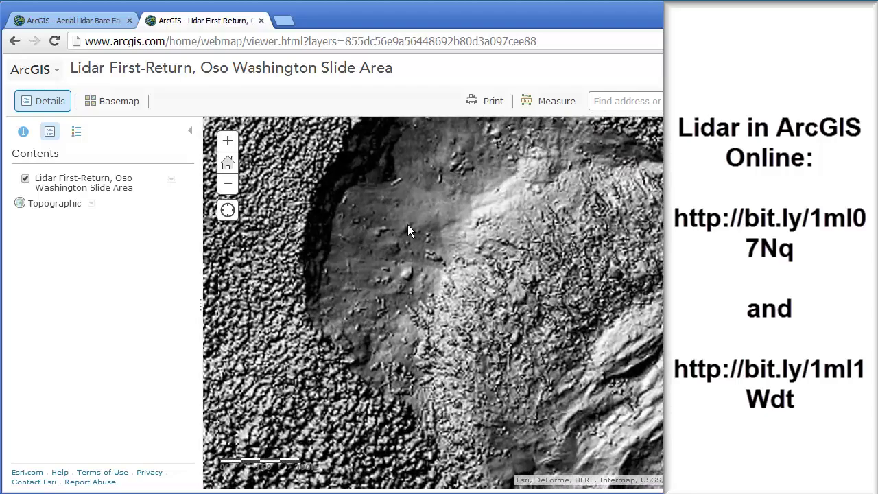
left_click_drag(425, 220, 439, 277)
scroll(433, 252, "up", 1)
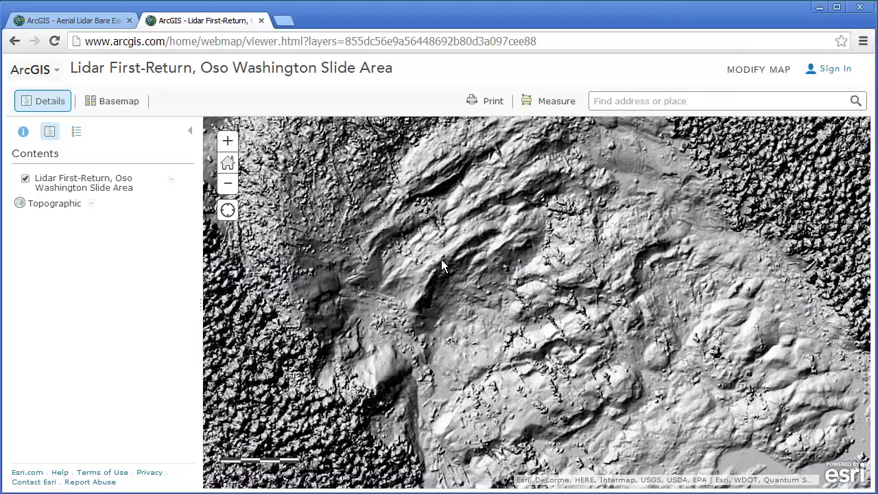
scroll(453, 271, "up", 1)
scroll(467, 292, "up", 1)
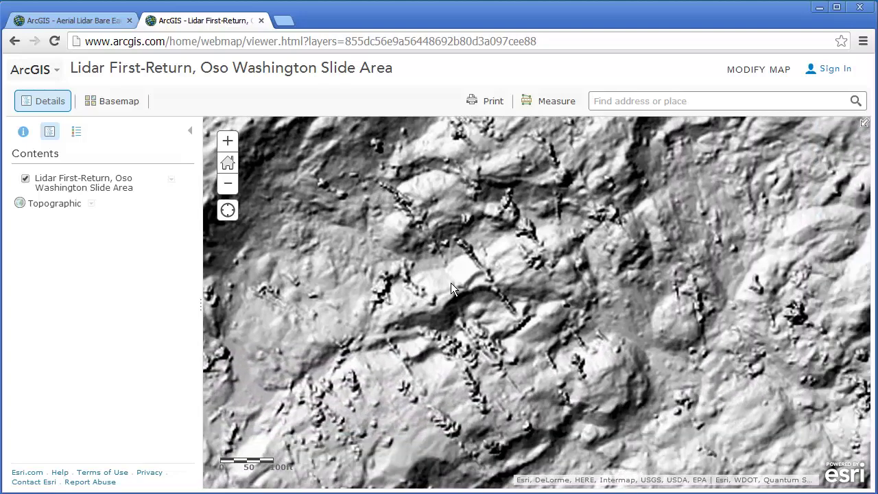
left_click_drag(451, 282, 480, 254)
left_click_drag(522, 342, 548, 267)
left_click_drag(569, 363, 442, 247)
scroll(452, 256, "down", 1)
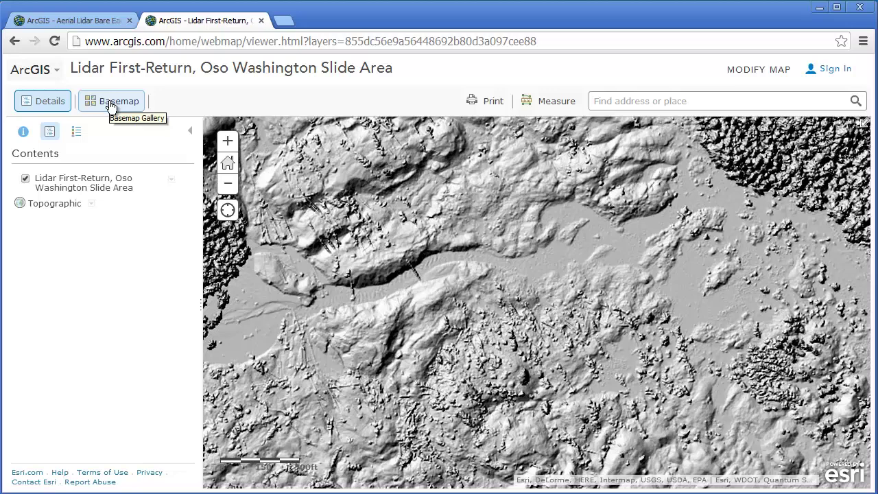
Hide the Lidar First-Return layer and change the basemap to Imagery
left_click(26, 179)
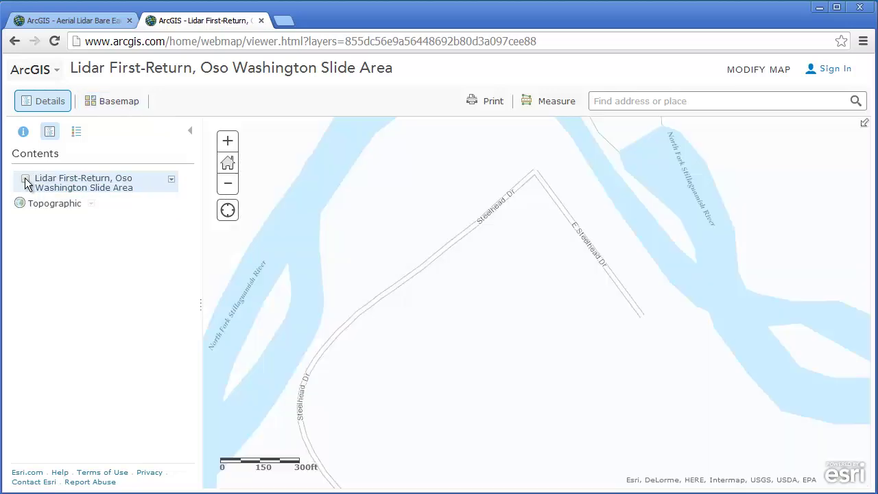
left_click(134, 105)
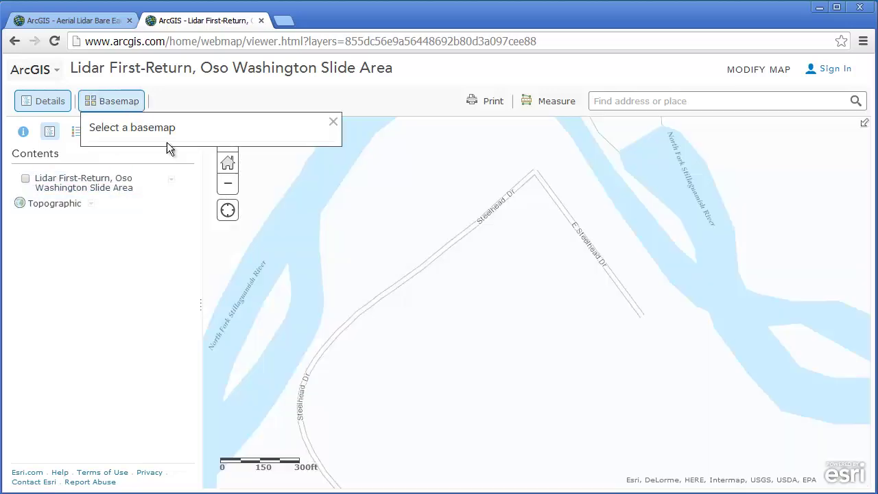
left_click(132, 184)
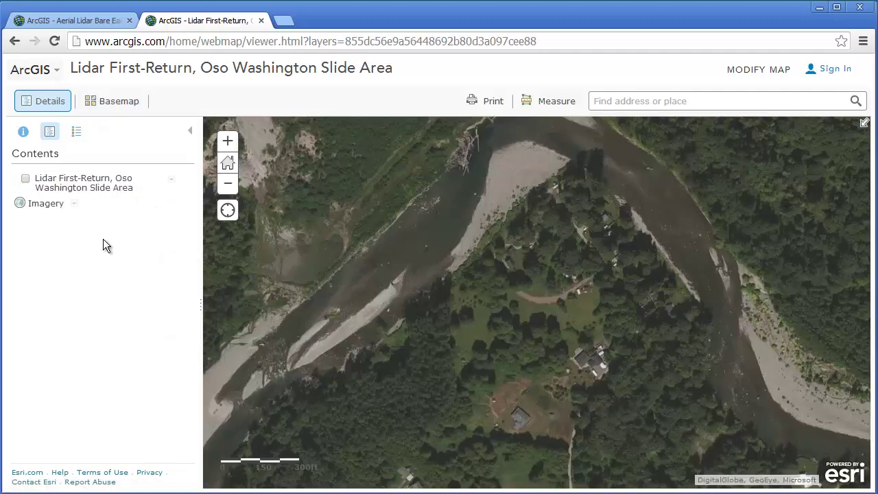
left_click_drag(412, 255, 457, 368)
Show the lidar layer, then hide it again to compare while panning the aerial imagery
left_click(25, 181)
scroll(455, 356, "down", 1)
scroll(455, 356, "up", 2)
left_click(25, 178)
left_click_drag(392, 190, 427, 250)
left_click_drag(482, 349, 359, 222)
scroll(448, 291, "up", 1)
left_click_drag(586, 306, 478, 319)
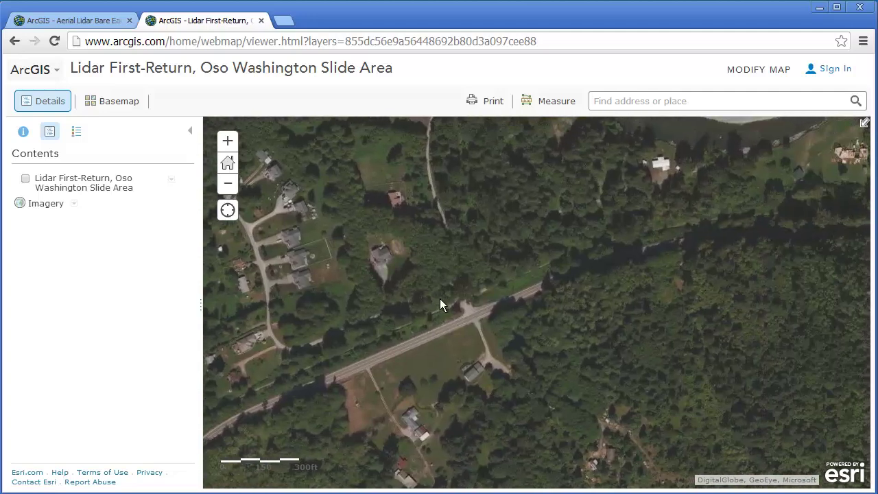
left_click_drag(320, 251, 403, 285)
Keep the Imagery basemap, show the lidar layer over it, and zoom out to see it whole
left_click(103, 108)
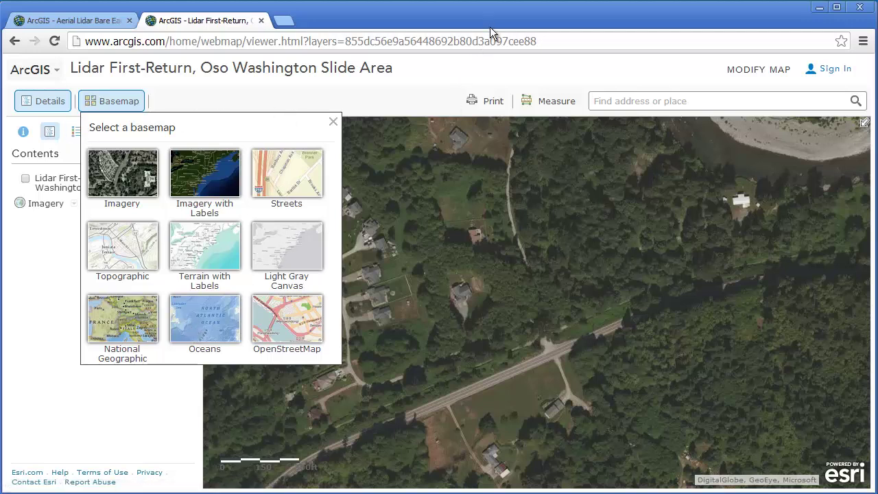
left_click(115, 106)
left_click(25, 179)
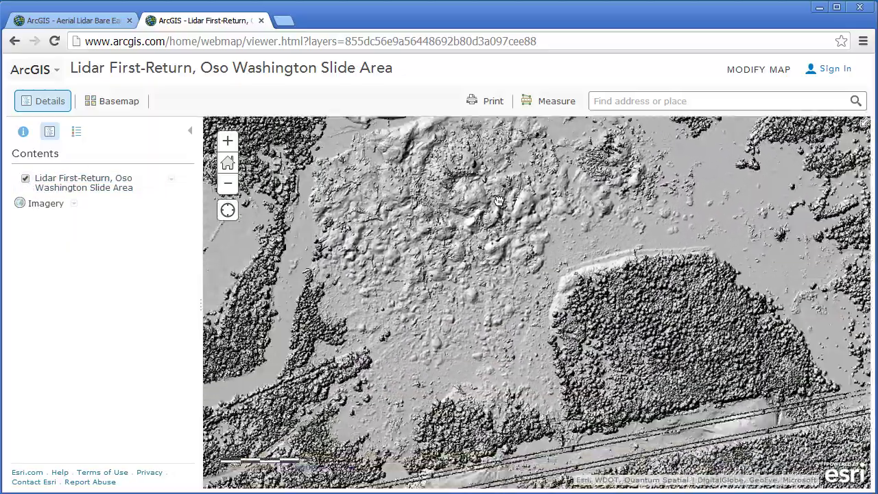
scroll(491, 356, "down", 2)
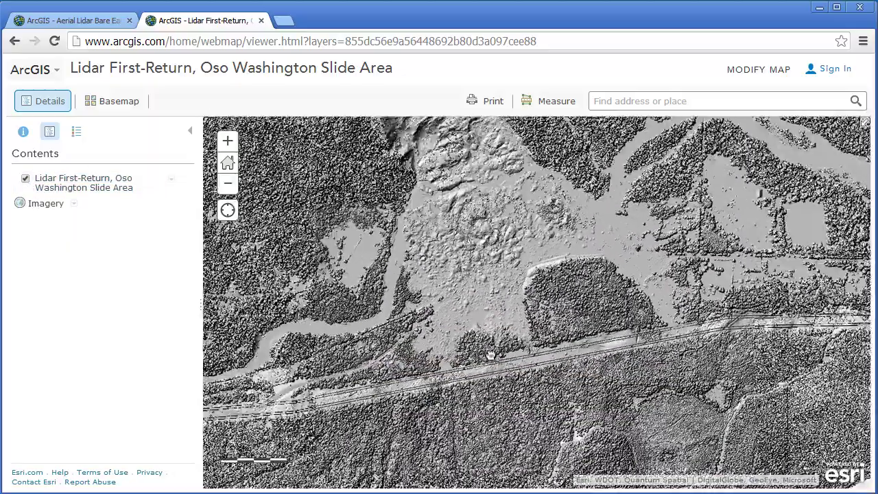
left_click_drag(491, 355, 508, 390)
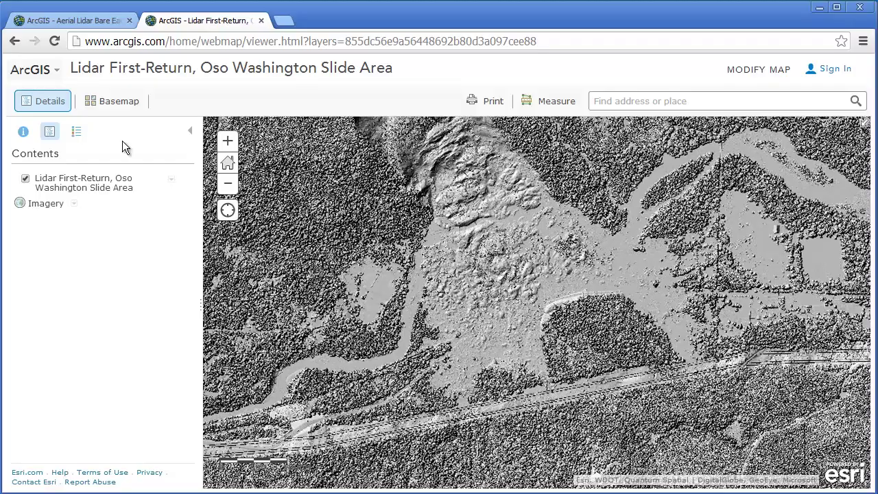
scroll(423, 302, "down", 3)
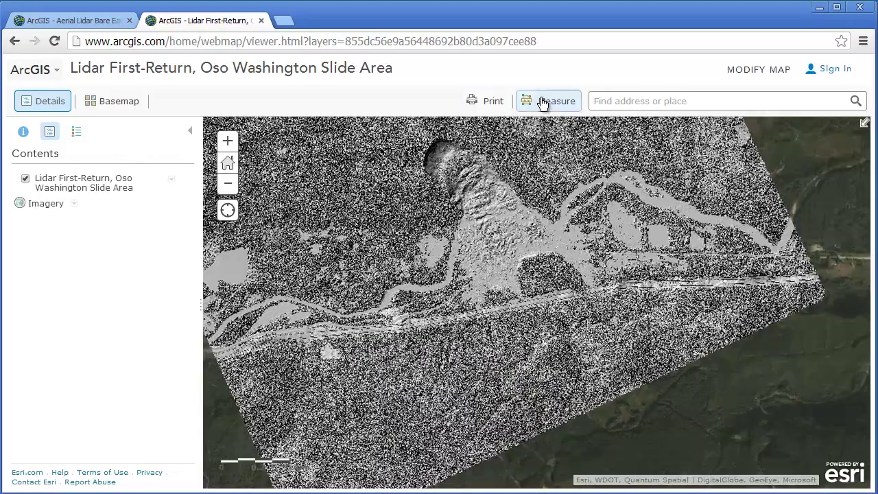
Start an area measurement in Sq Kilometers and frame the slide
left_click(549, 101)
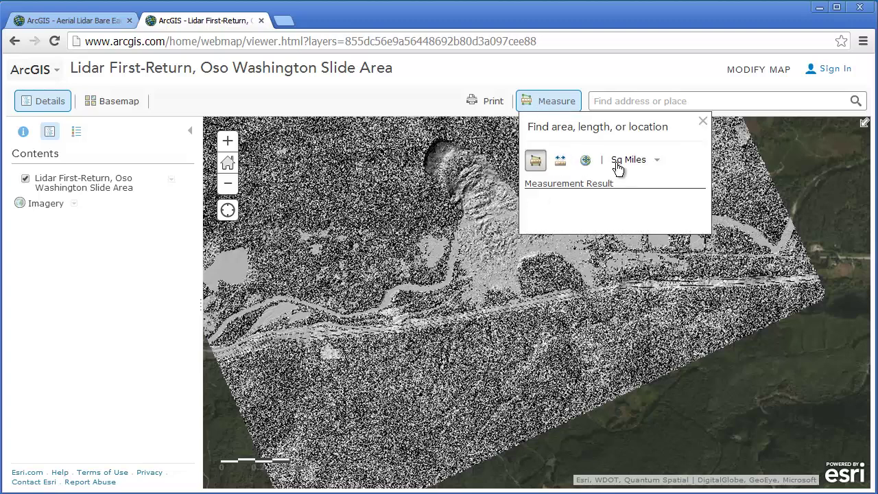
left_click(646, 162)
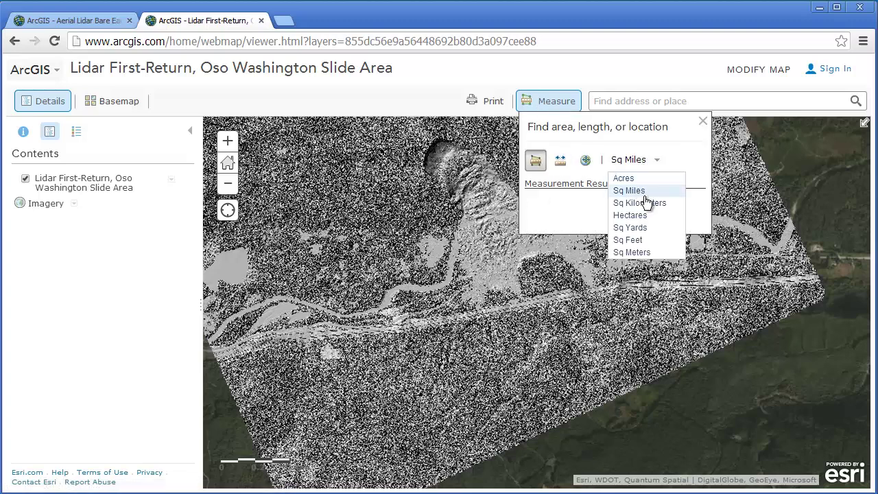
left_click(650, 209)
left_click_drag(436, 339, 500, 384)
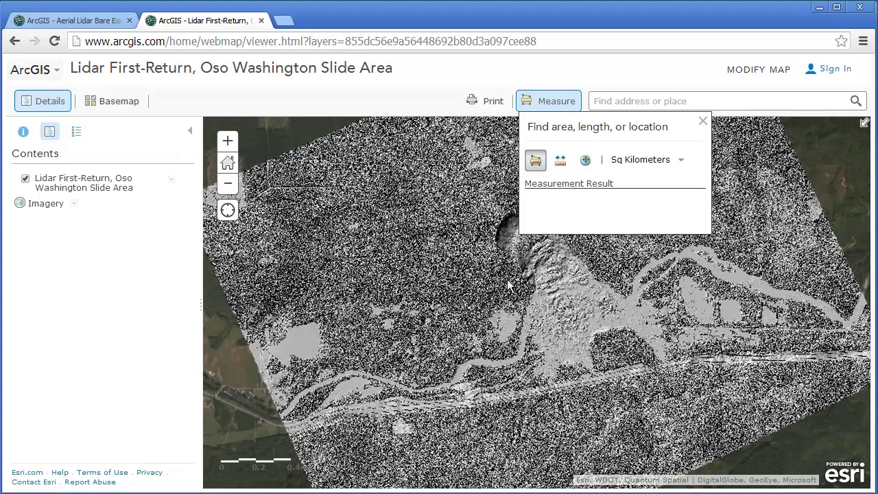
Trace a polygon around the slide, measuring 1.06 Sq Kilometers, and re-centre the view
left_click(508, 277)
left_click(499, 215)
double_click(510, 207)
left_click(619, 248)
left_click(634, 309)
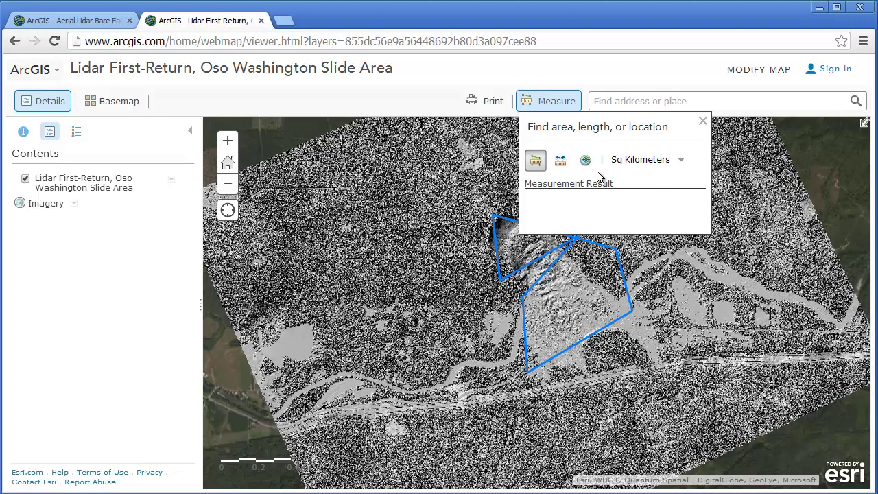
double_click(520, 272)
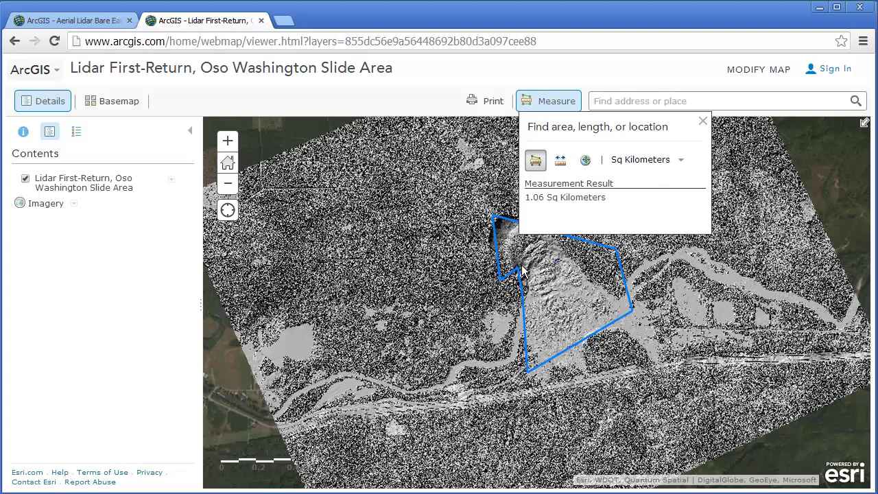
left_click_drag(542, 363, 441, 374)
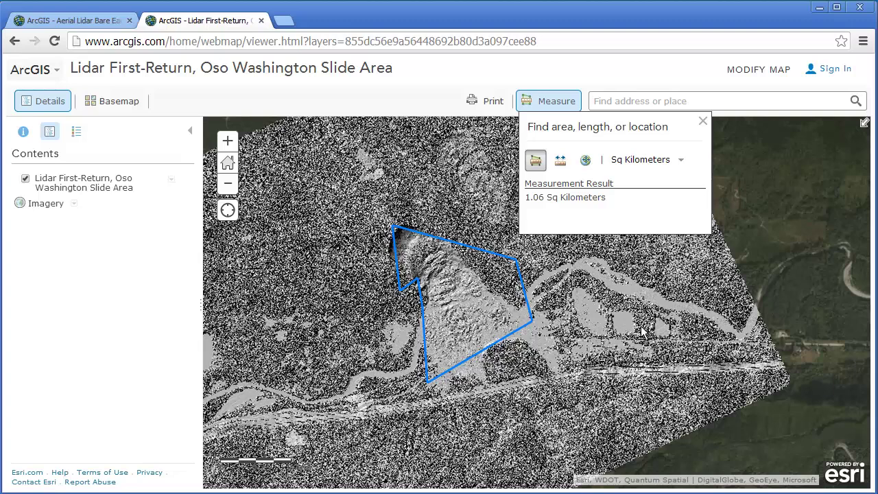
left_click_drag(642, 327, 550, 332)
left_click_drag(501, 343, 595, 337)
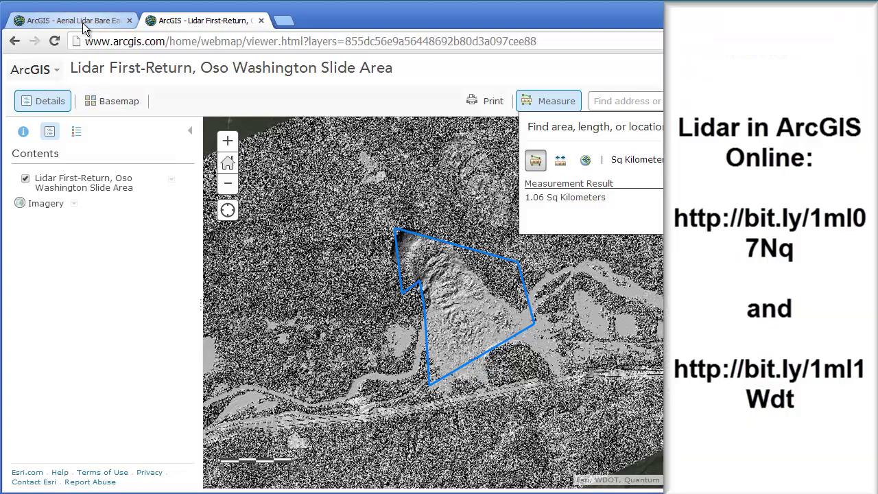
left_click(83, 22)
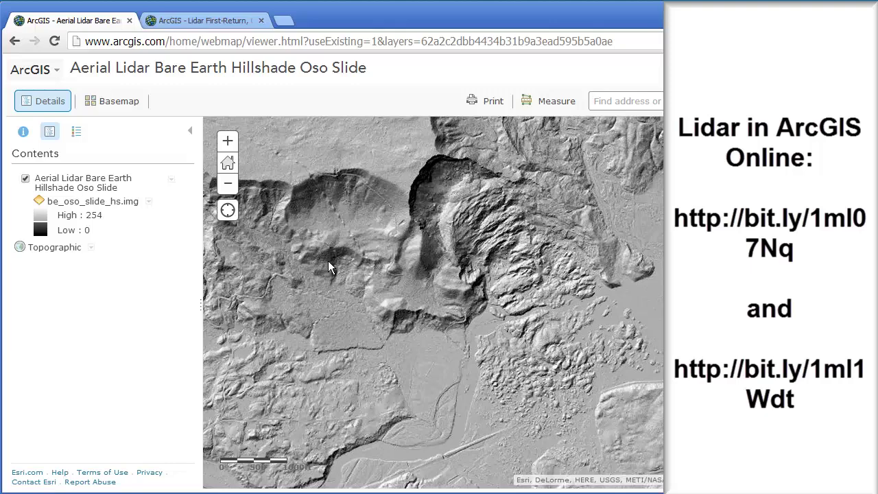
left_click(206, 21)
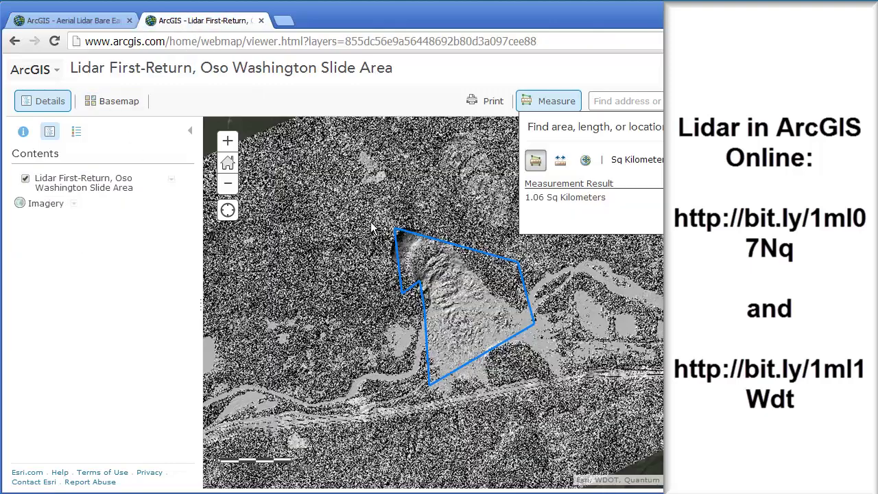